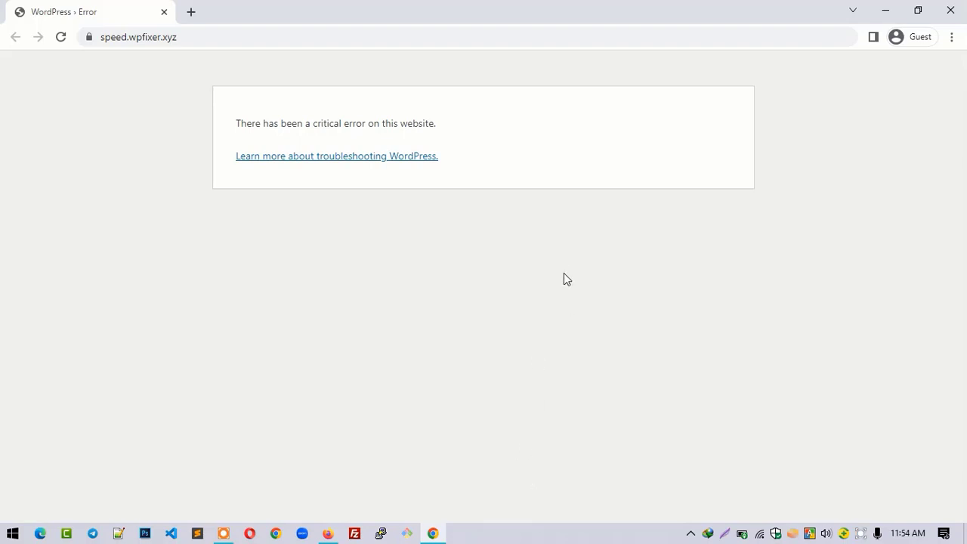
# - Reload the speed.wpfixer.xyz page, and launch File Manager from the site's cPanel in Firefox
pyautogui.rightClick(492, 224)
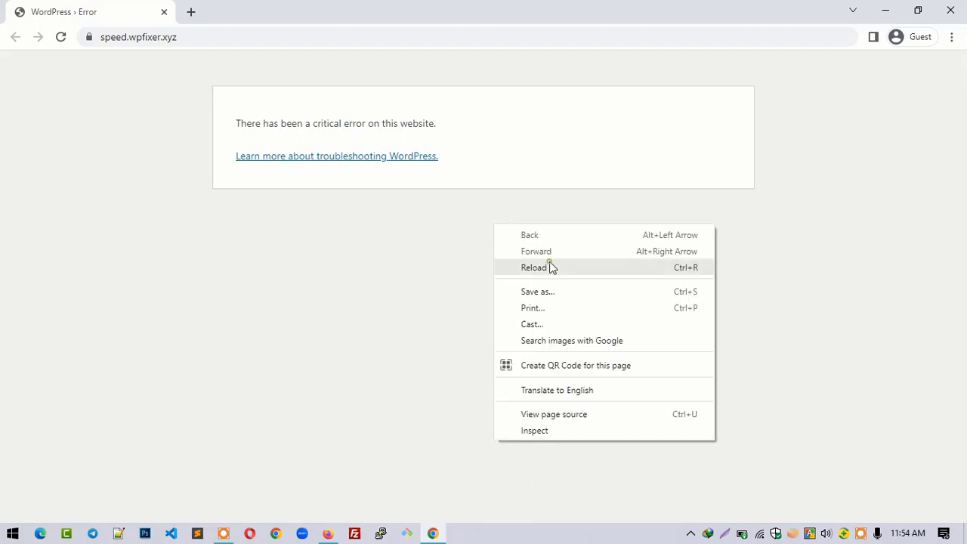
pyautogui.click(550, 261)
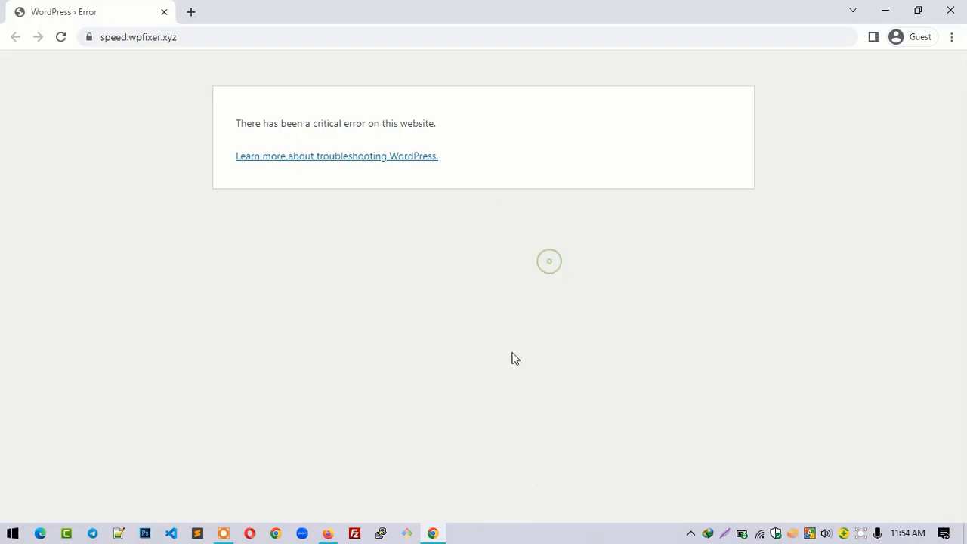
pyautogui.click(329, 532)
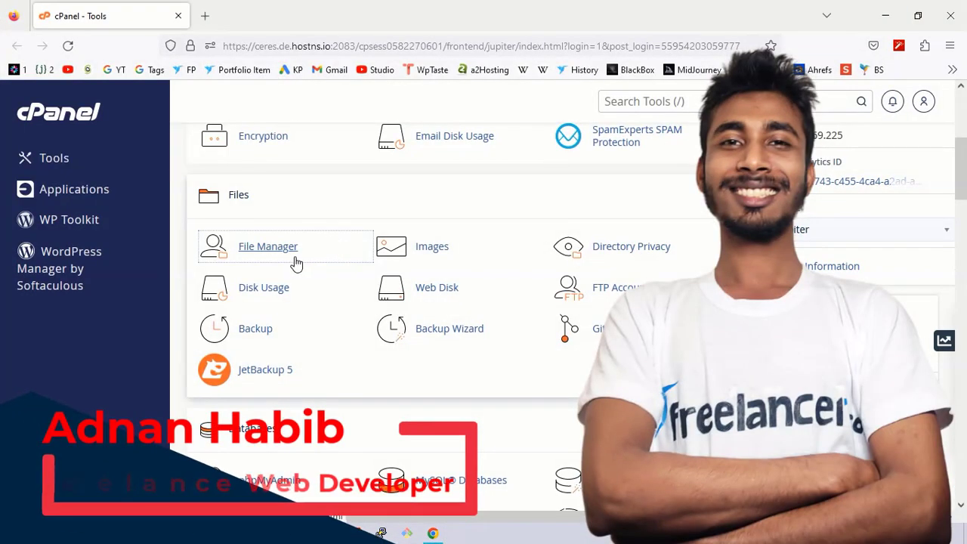
pyautogui.click(267, 247)
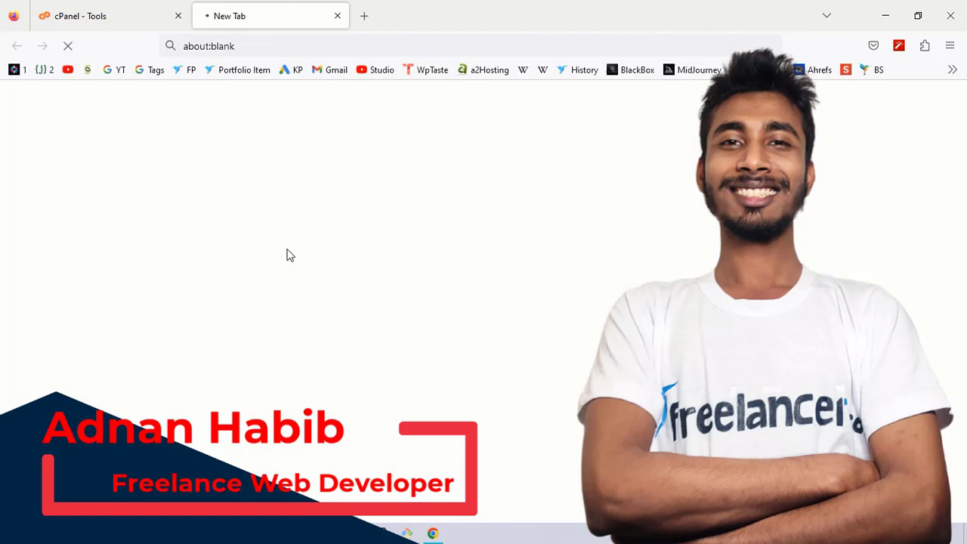
# - Go to the wp-content folder inside speed.wpfixer.xyz in the cPanel File Manager in Firefox
pyautogui.click(433, 533)
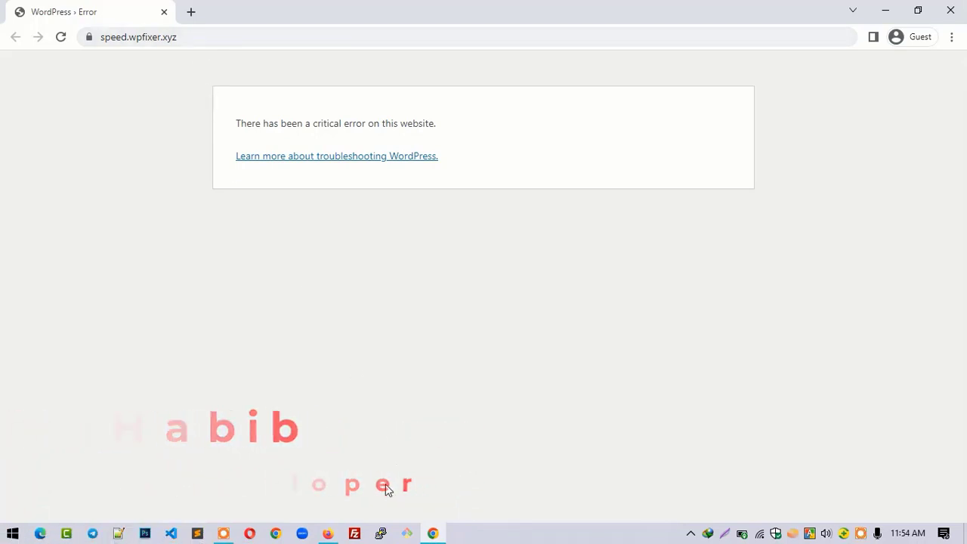
pyautogui.click(328, 532)
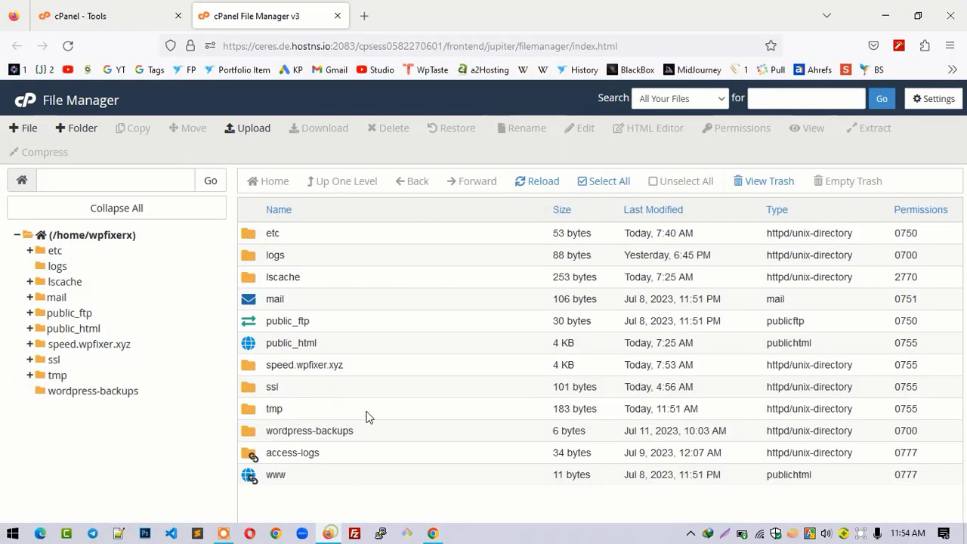
pyautogui.doubleClick(358, 375)
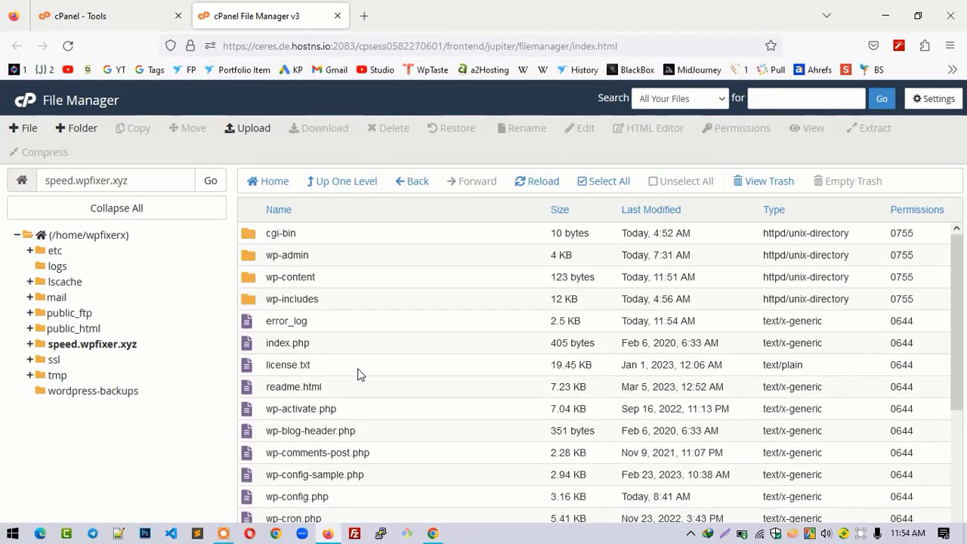
pyautogui.doubleClick(344, 280)
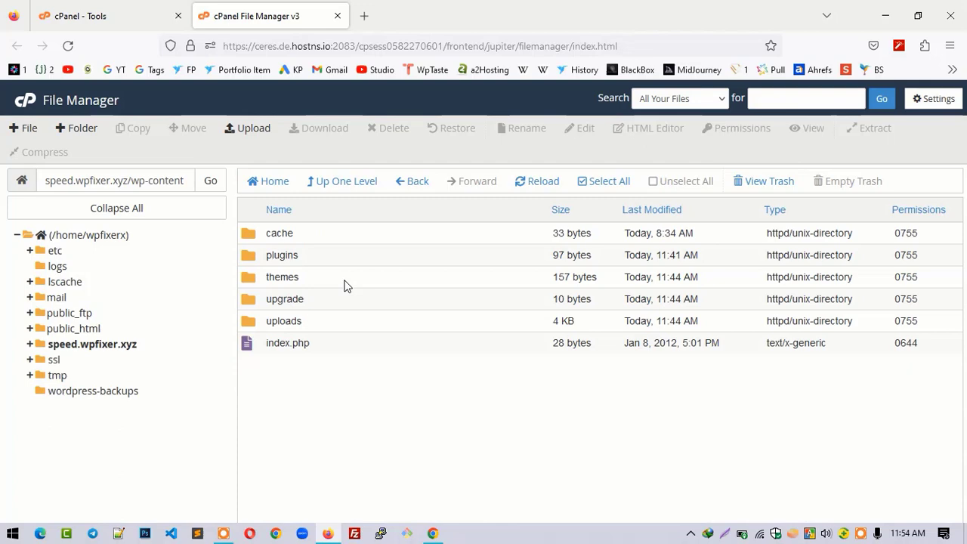
# - Rename the themes folder in wp-content to themes-old
pyautogui.click(342, 283)
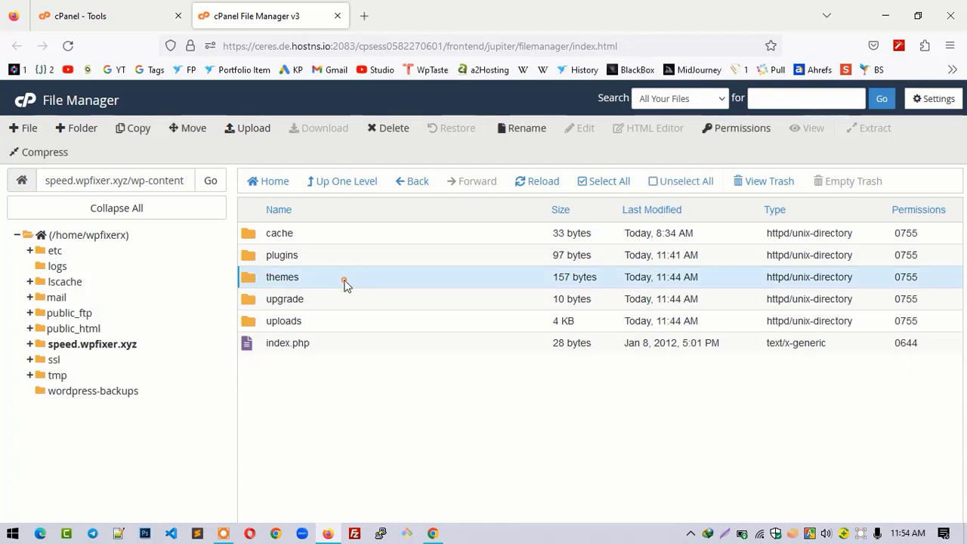
pyautogui.rightClick(342, 284)
pyautogui.click(399, 337)
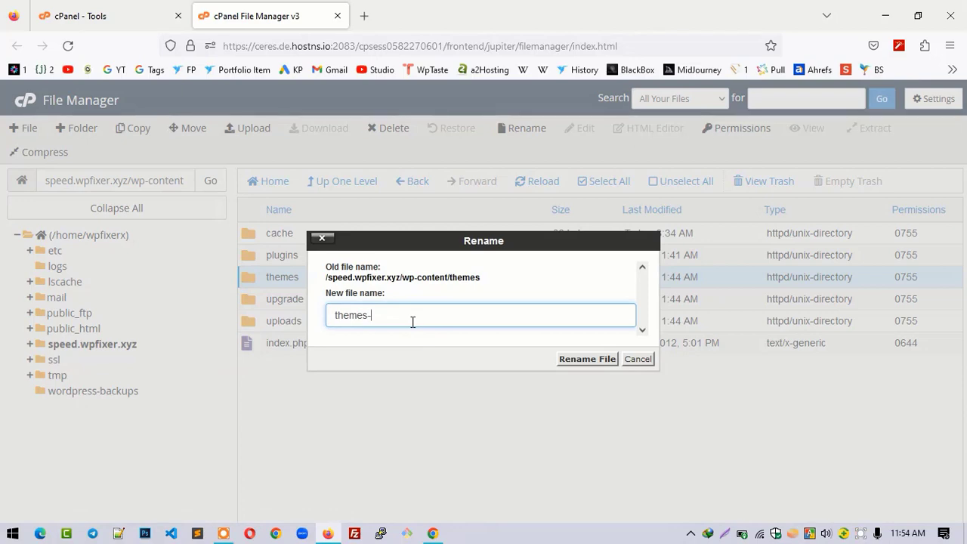
pyautogui.press('Return')
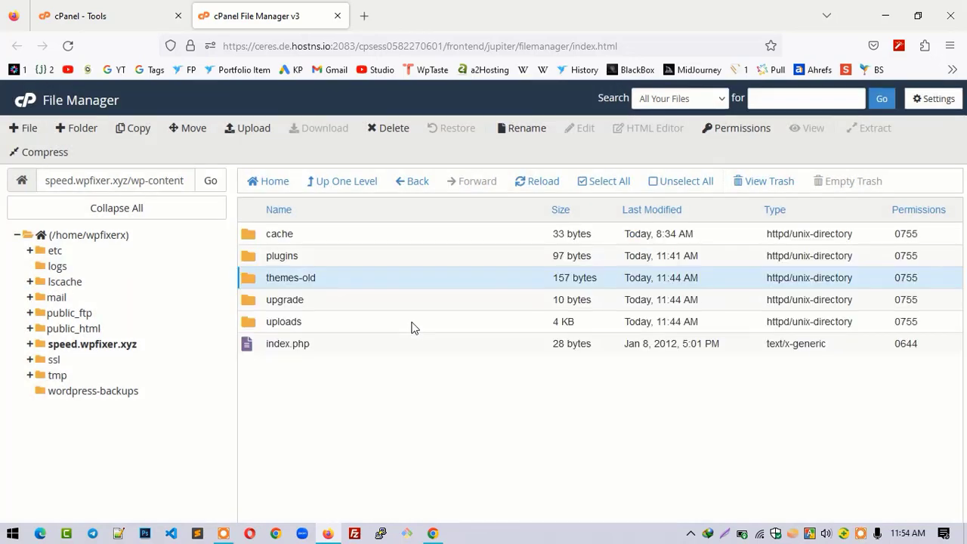
# - Switch to Chrome and reload the speed.wpfixer.xyz page to test the site with the themes folder disabled
pyautogui.click(445, 529)
pyautogui.rightClick(470, 191)
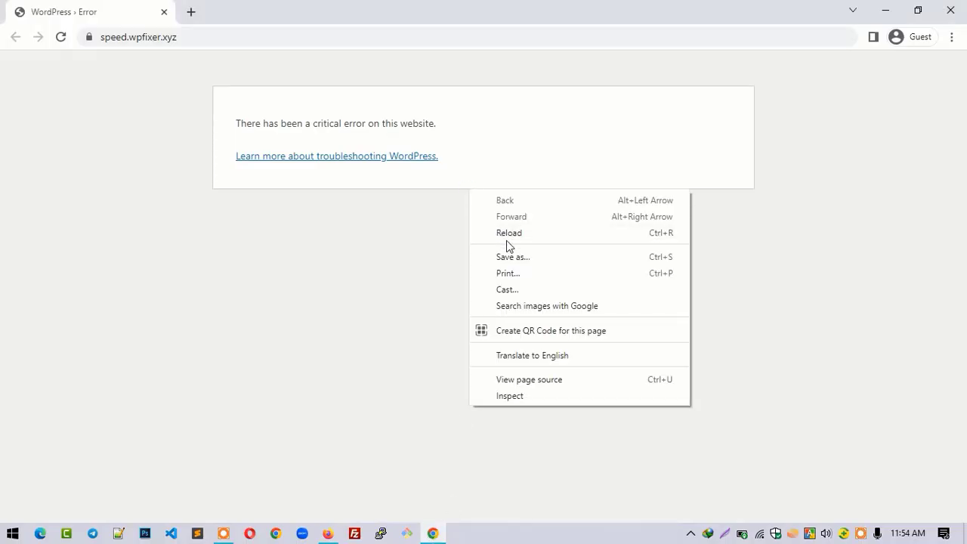
pyautogui.click(508, 239)
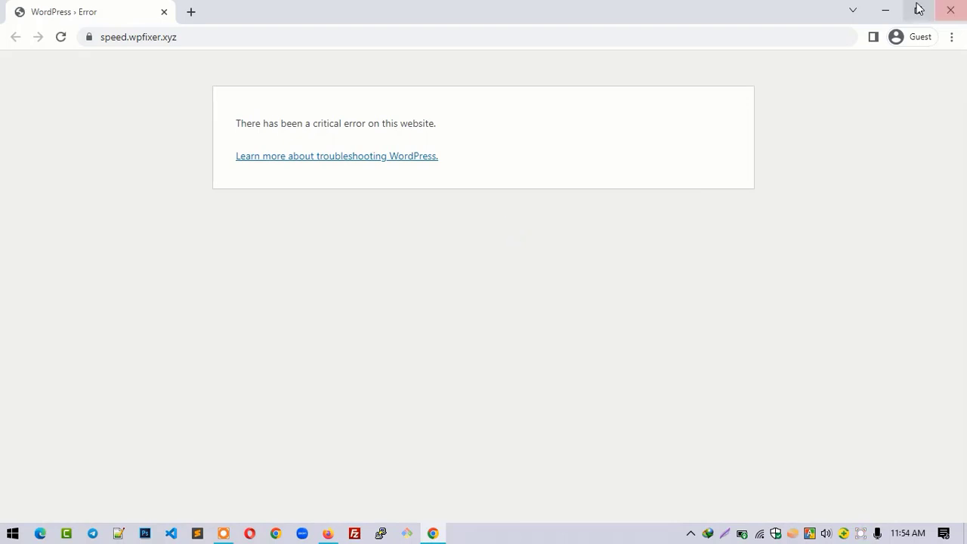
# - Return to the cPanel File Manager and rename the themes-old folder back to themes
pyautogui.click(886, 11)
pyautogui.rightClick(353, 280)
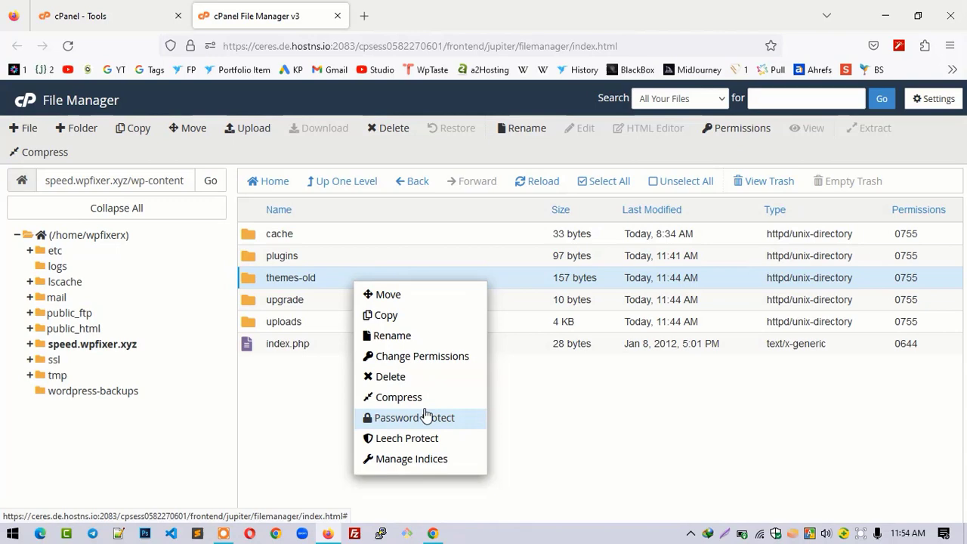
pyautogui.click(414, 344)
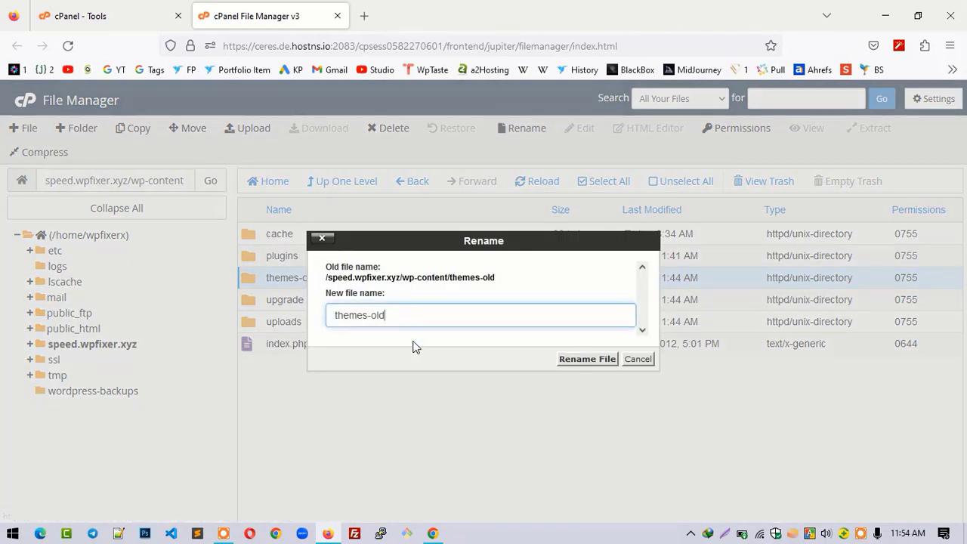
pyautogui.press('BackSpace')
pyautogui.press('BackSpace')
pyautogui.press('BackSpace')
pyautogui.press('Return')
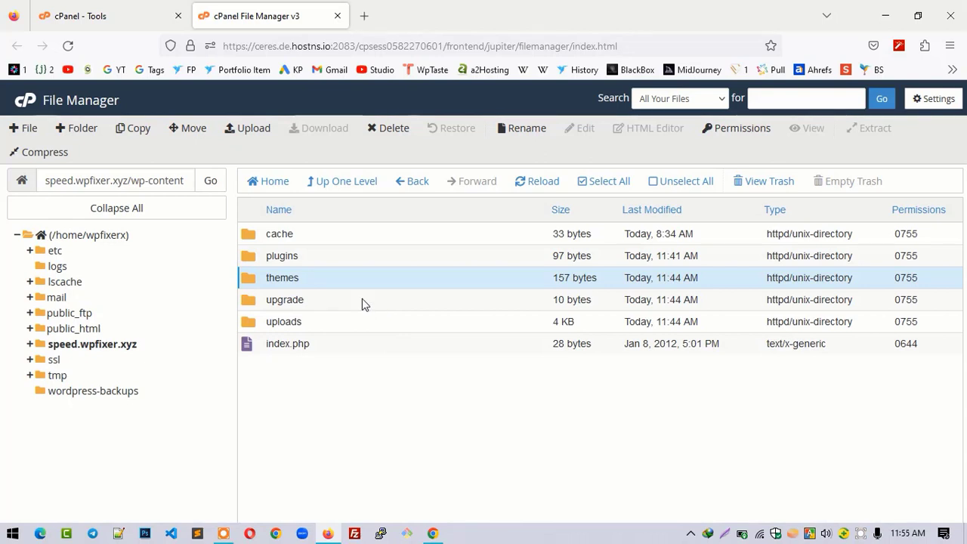
# - Rename the plugins folder in wp-content to plugins-old
pyautogui.rightClick(348, 257)
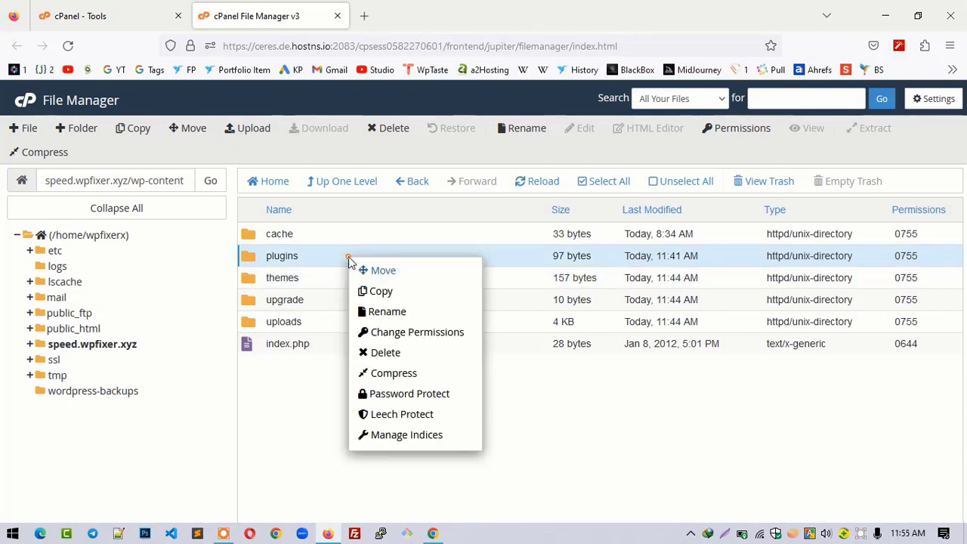
pyautogui.click(410, 318)
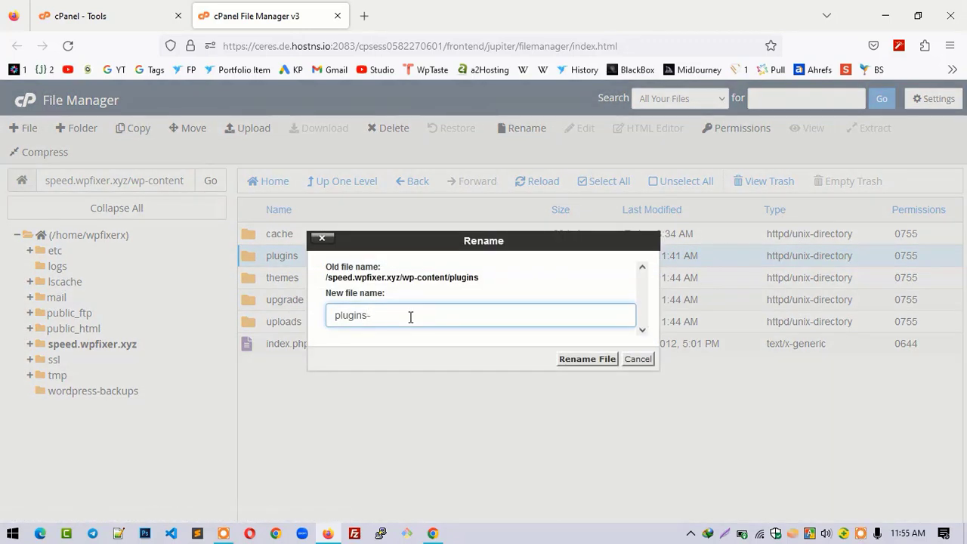
pyautogui.write('-old')
pyautogui.press('Return')
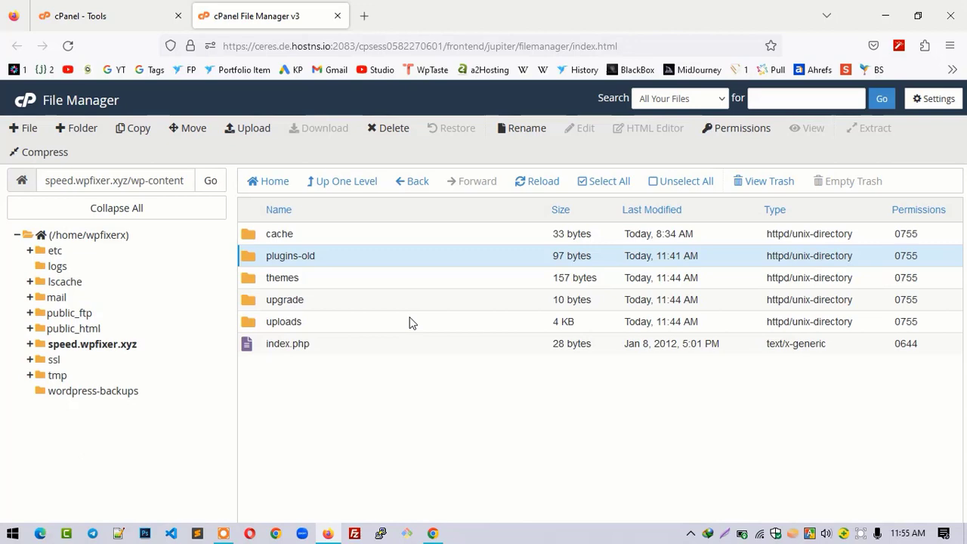
# - Switch to Chrome, reload the site, and open its WordPress list of installed plugins to review the notices there
pyautogui.click(433, 533)
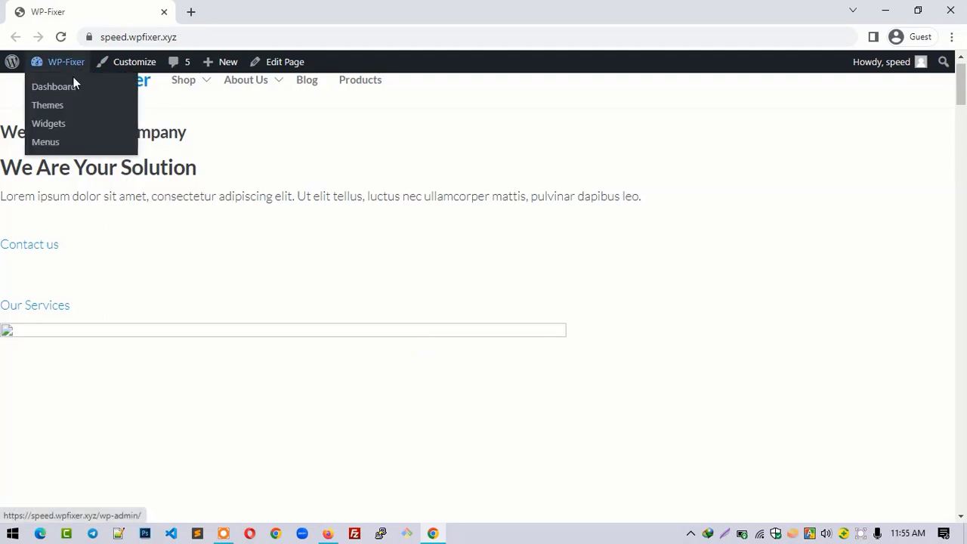
pyautogui.moveTo(60, 62)
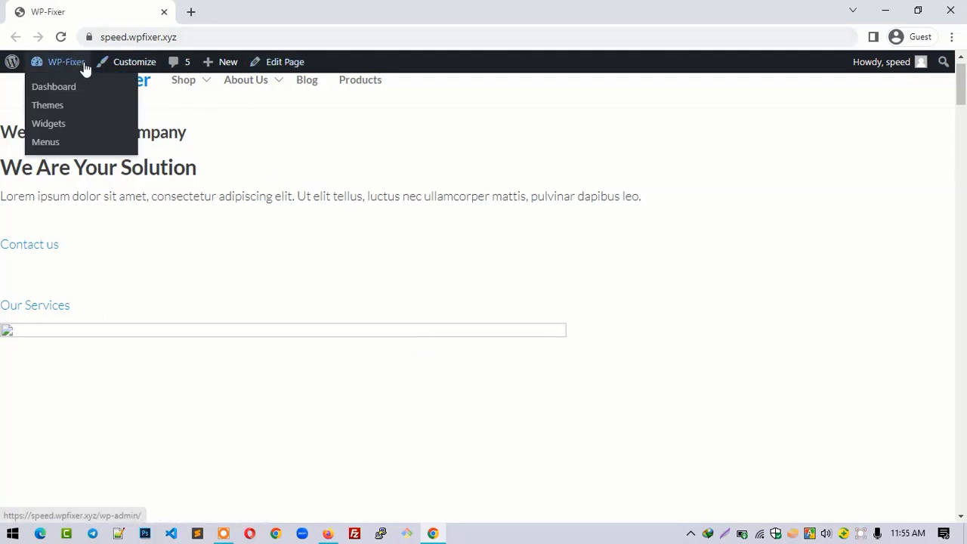
pyautogui.click(69, 92)
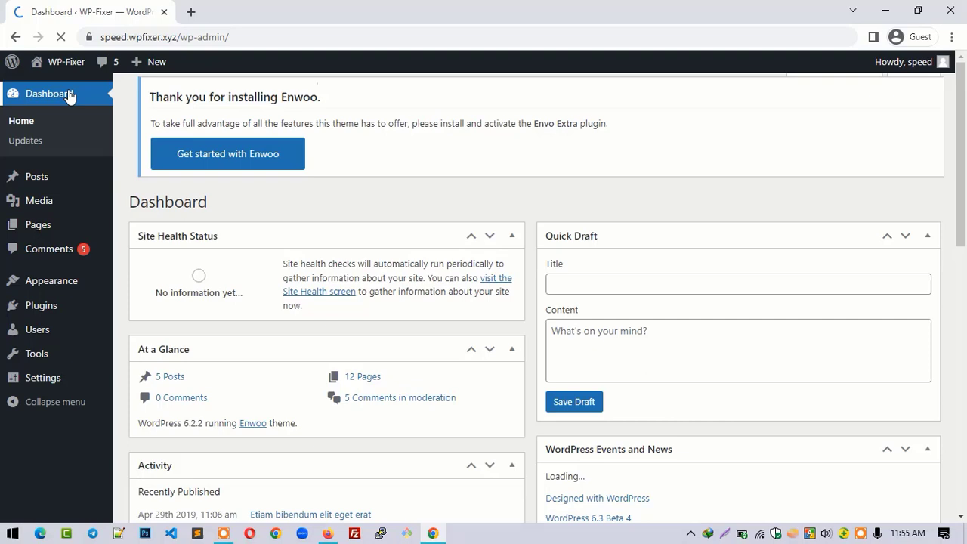
pyautogui.moveTo(71, 306)
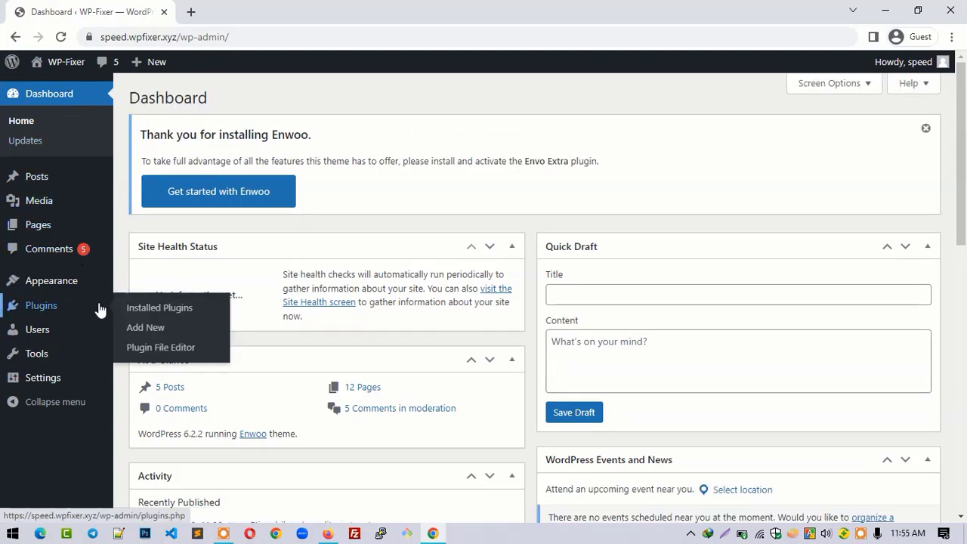
pyautogui.click(132, 312)
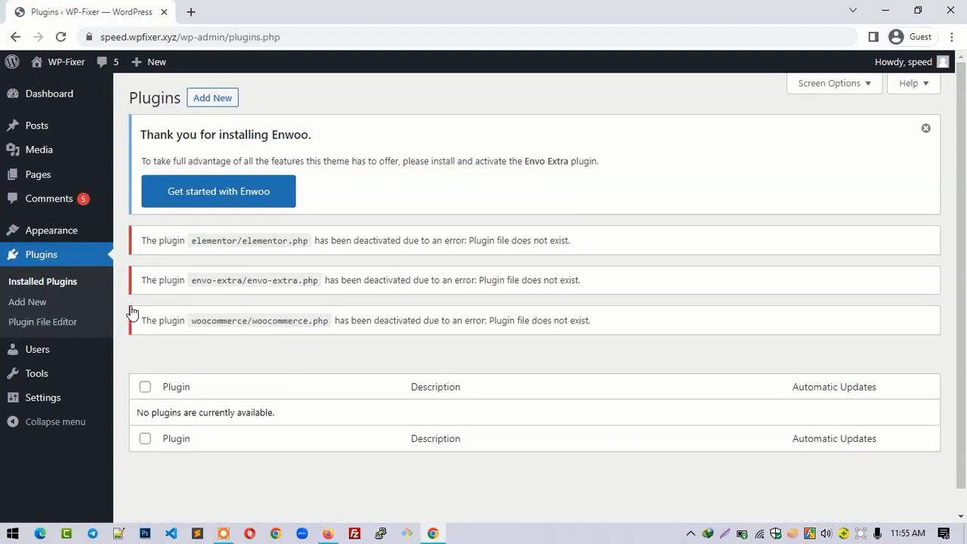
pyautogui.scroll(-1, 226, 234)
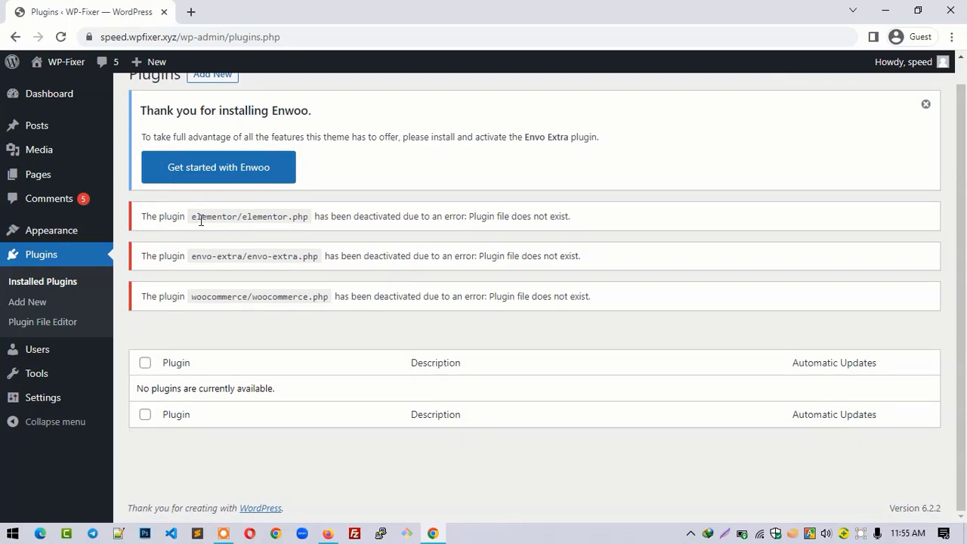
pyautogui.moveTo(195, 220); pyautogui.dragTo(264, 221)
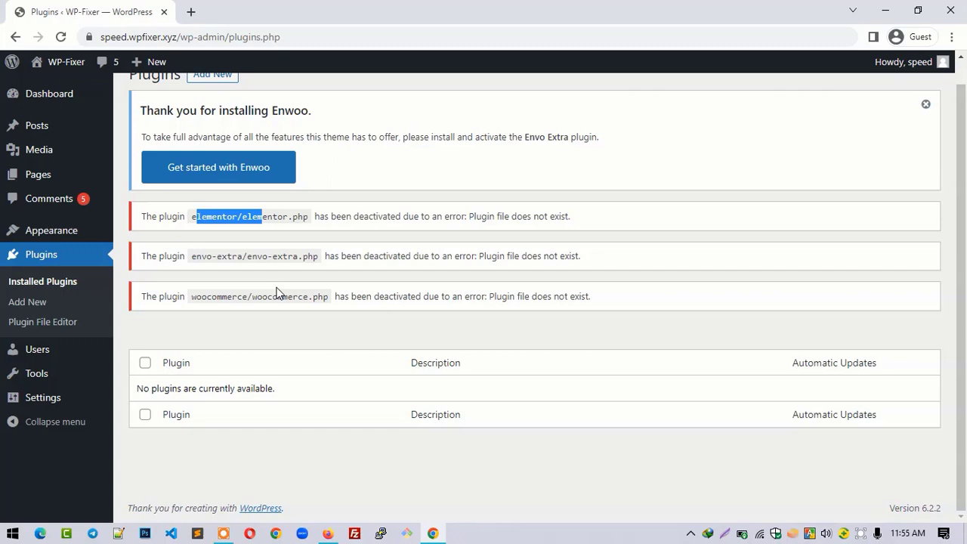
# - Return to the cPanel File Manager and rename the plugins-old folder back to plugins
pyautogui.click(886, 10)
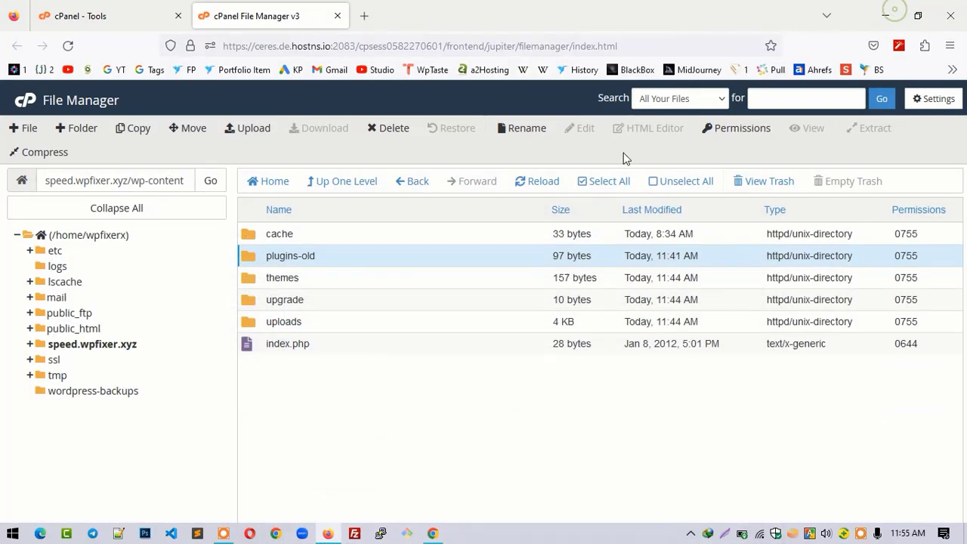
pyautogui.rightClick(379, 265)
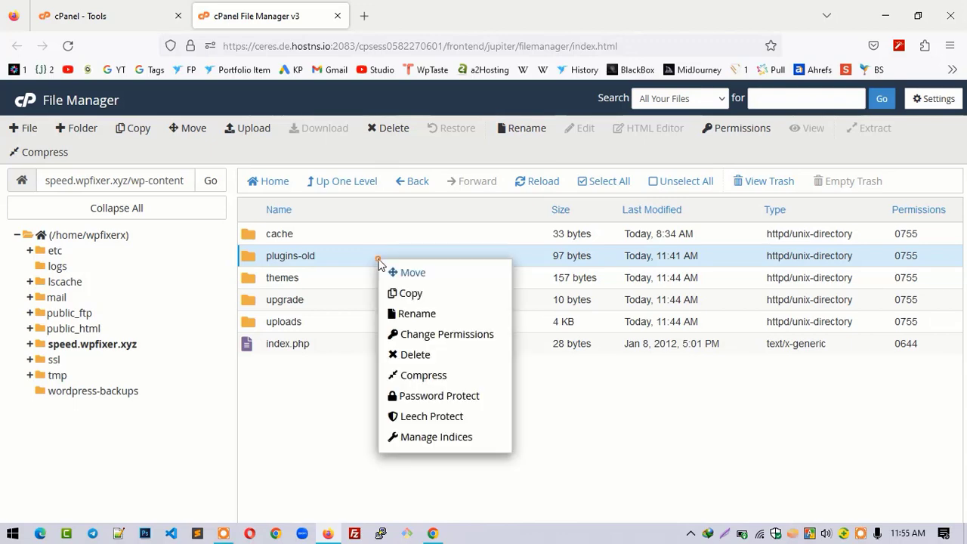
pyautogui.click(433, 311)
pyautogui.press('BackSpace')
pyautogui.press('BackSpace')
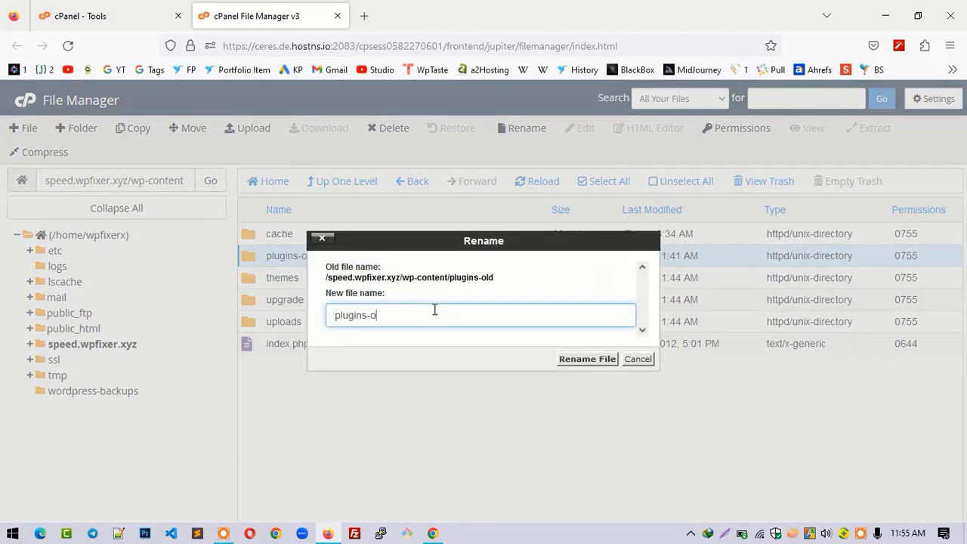
pyautogui.press('Return')
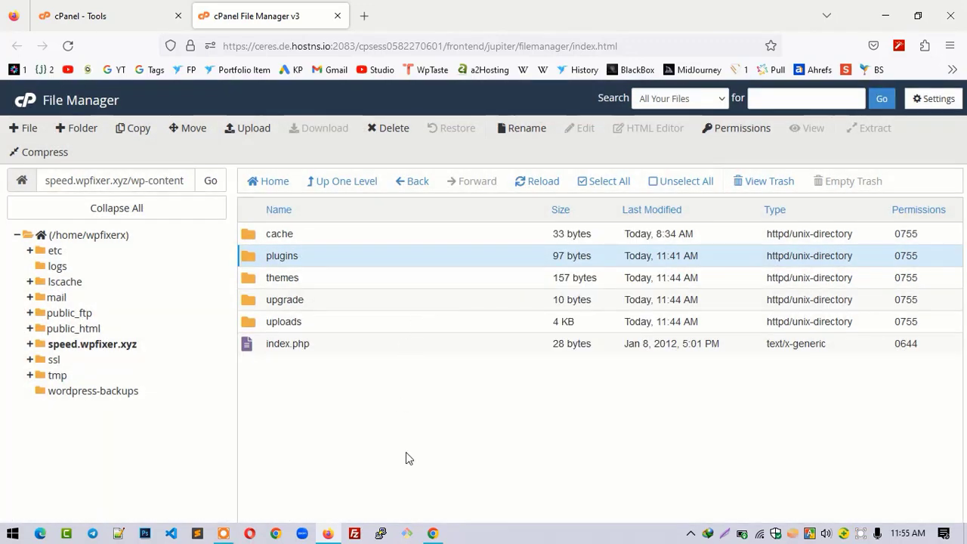
# - Switch to Chrome and reload the WordPress Plugins page to refresh the installed plugins list
pyautogui.click(433, 535)
pyautogui.click(433, 535)
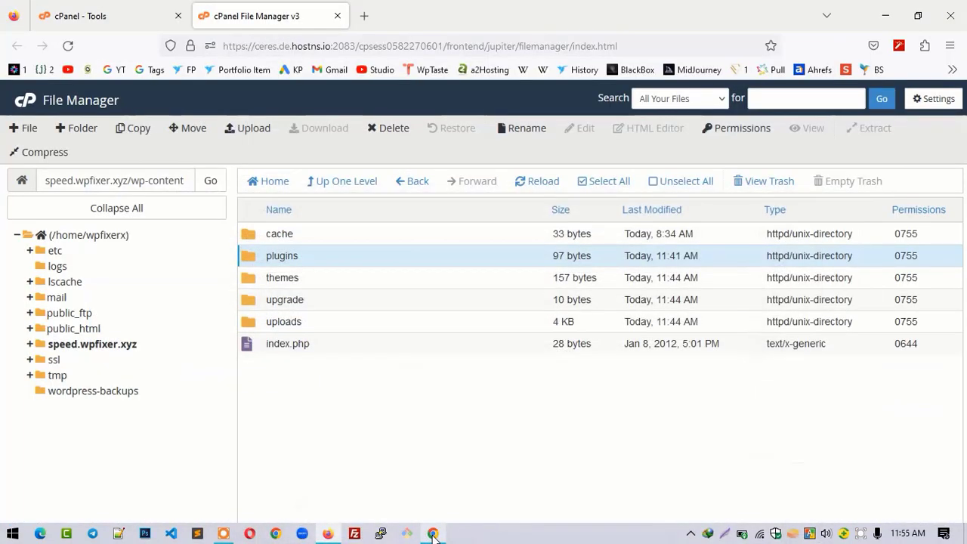
pyautogui.click(433, 535)
pyautogui.rightClick(444, 180)
pyautogui.click(481, 225)
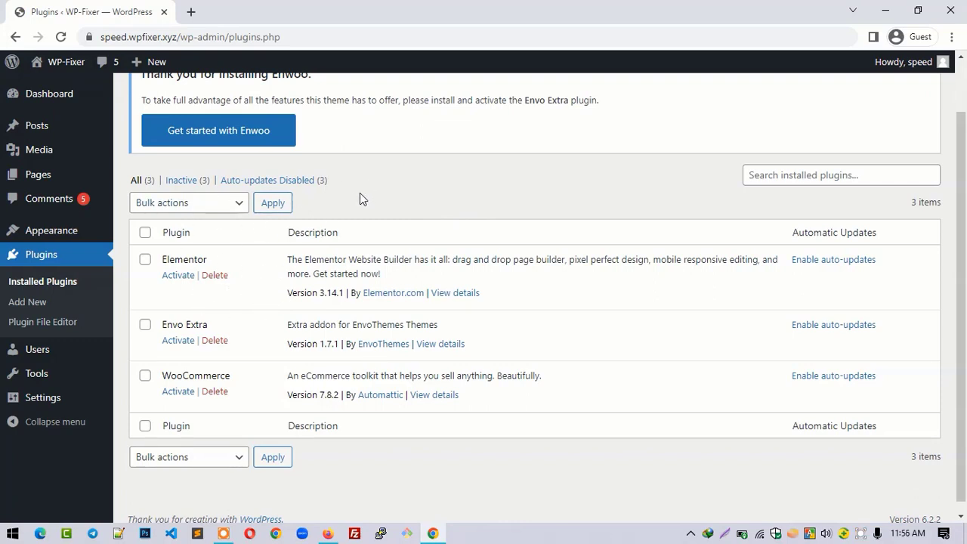
# - Try to activate the WooCommerce plugin and examine the message about its activation
pyautogui.click(171, 393)
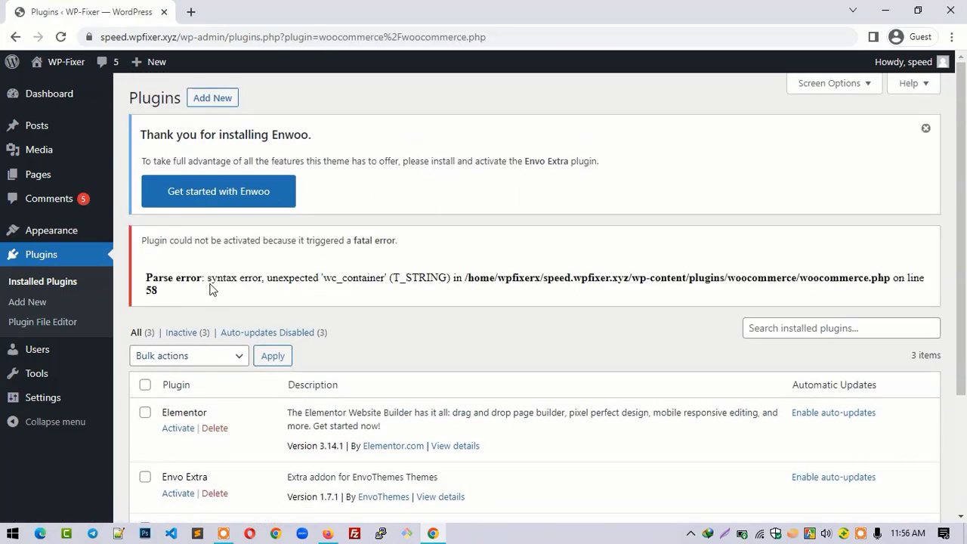
pyautogui.scroll(-3, 198, 357)
pyautogui.scroll(3, 217, 327)
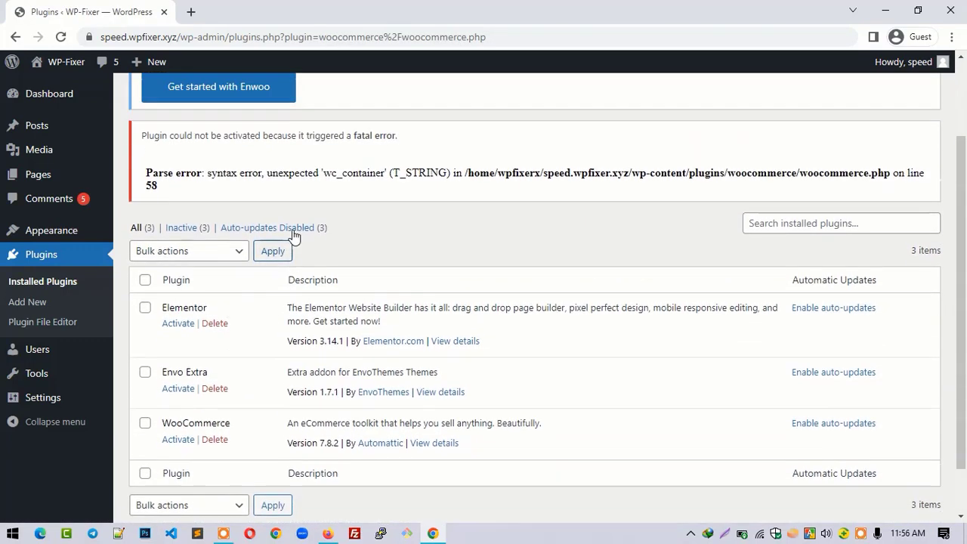
pyautogui.moveTo(143, 219); pyautogui.dragTo(412, 224)
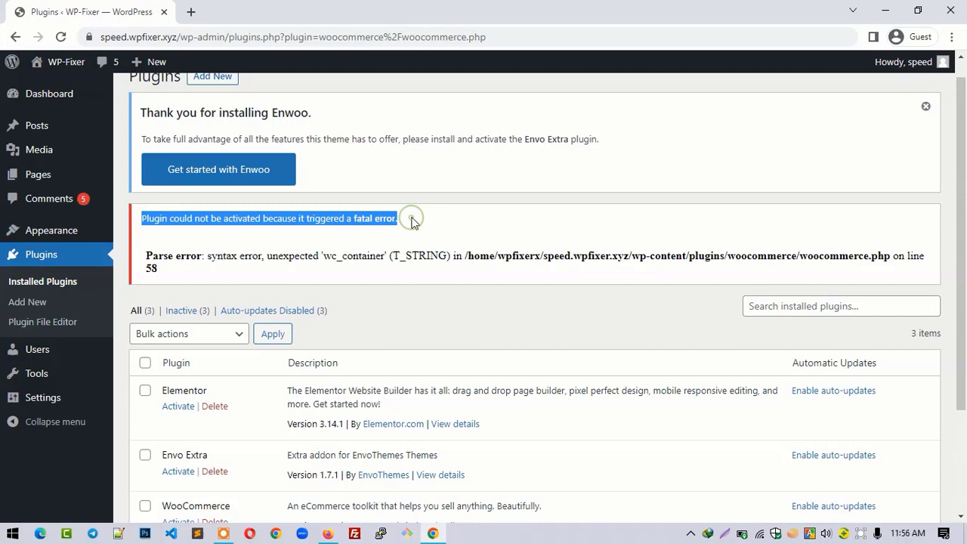
# - Activate the Elementor plugin and the Envo Extra plugin one after the other from the installed plugins list
pyautogui.scroll(-2, 355, 229)
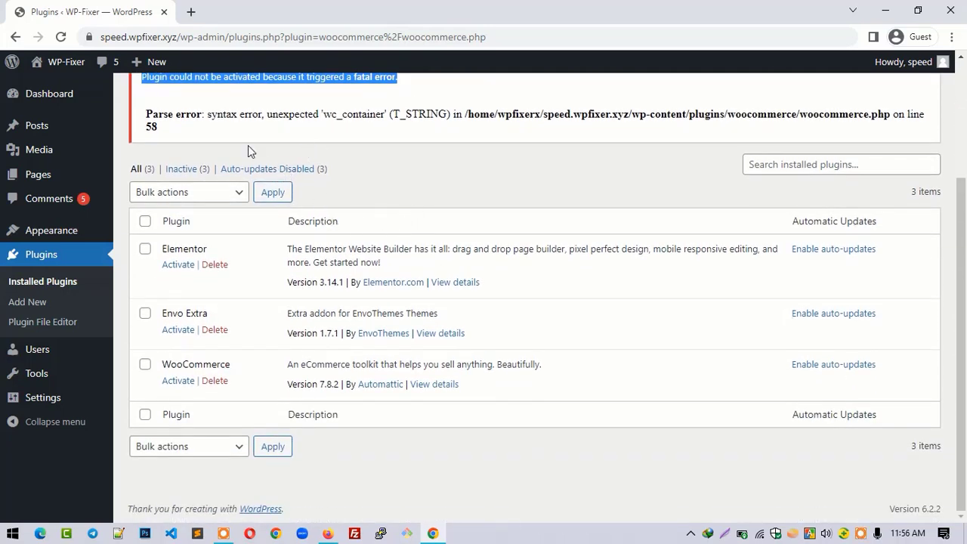
pyautogui.click(175, 266)
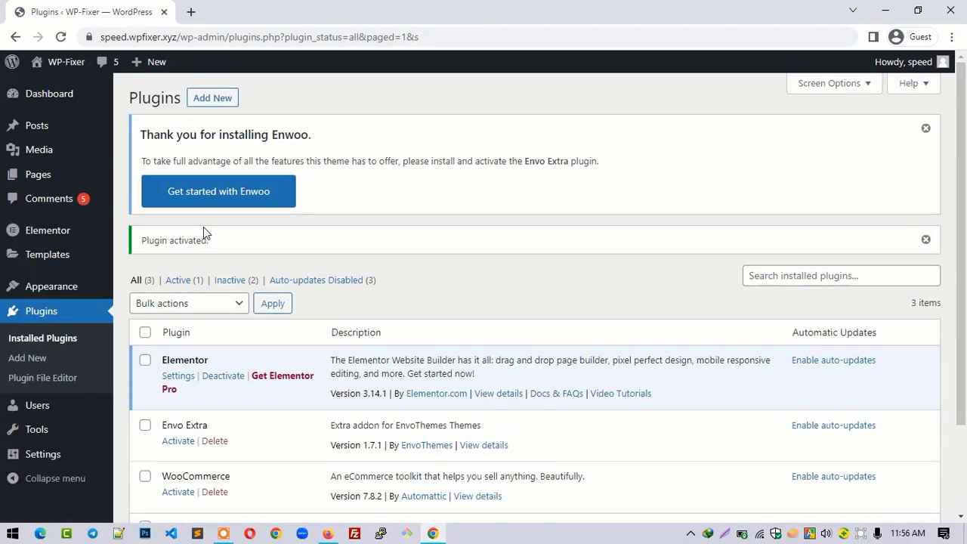
pyautogui.scroll(-2, 206, 236)
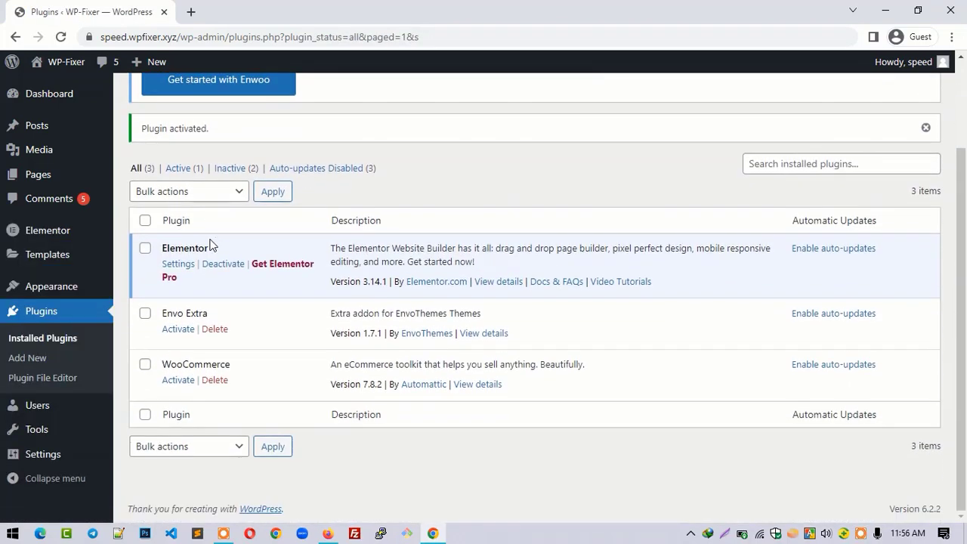
pyautogui.click(179, 330)
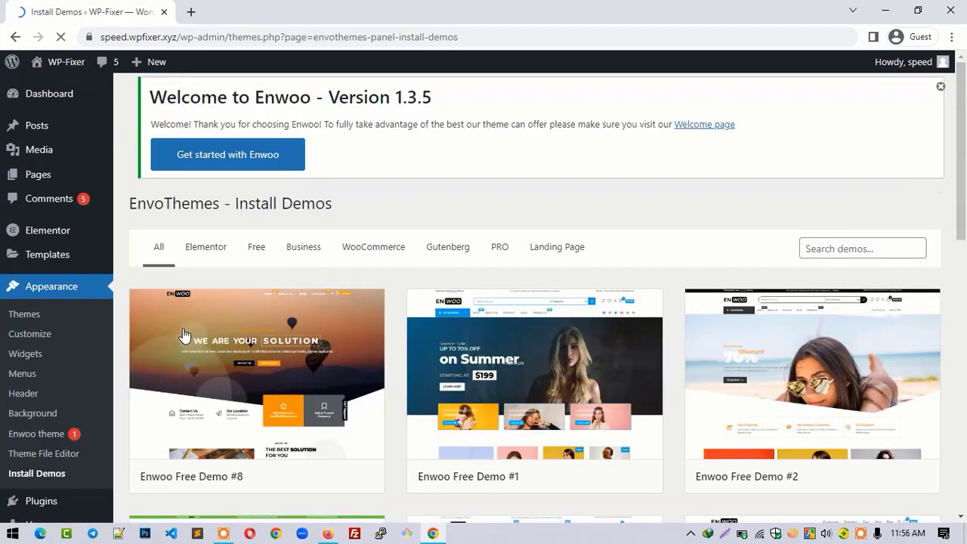
# - Return to the installed plugins list, delete WooCommerce together with its data, and reload the page
pyautogui.scroll(-5, 262, 255)
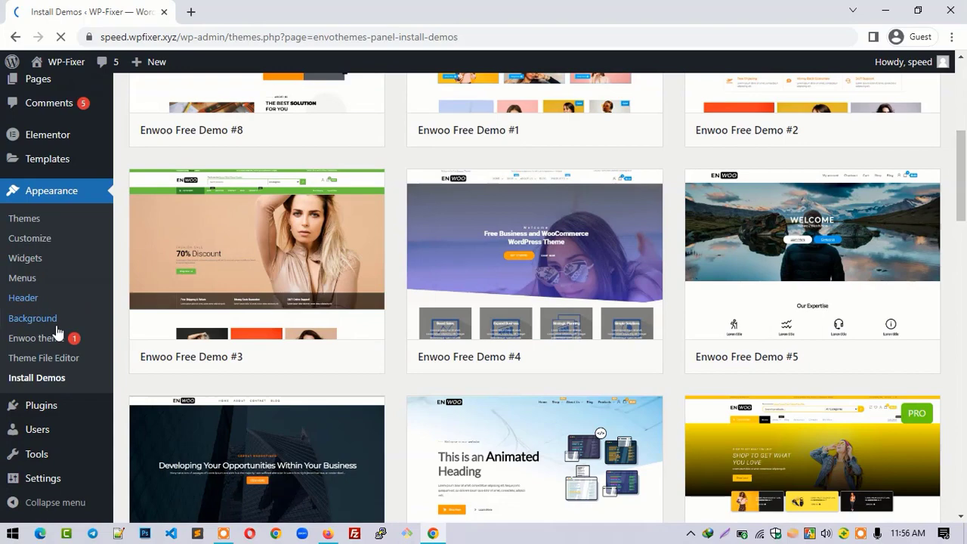
pyautogui.scroll(-3, 45, 363)
pyautogui.click(136, 409)
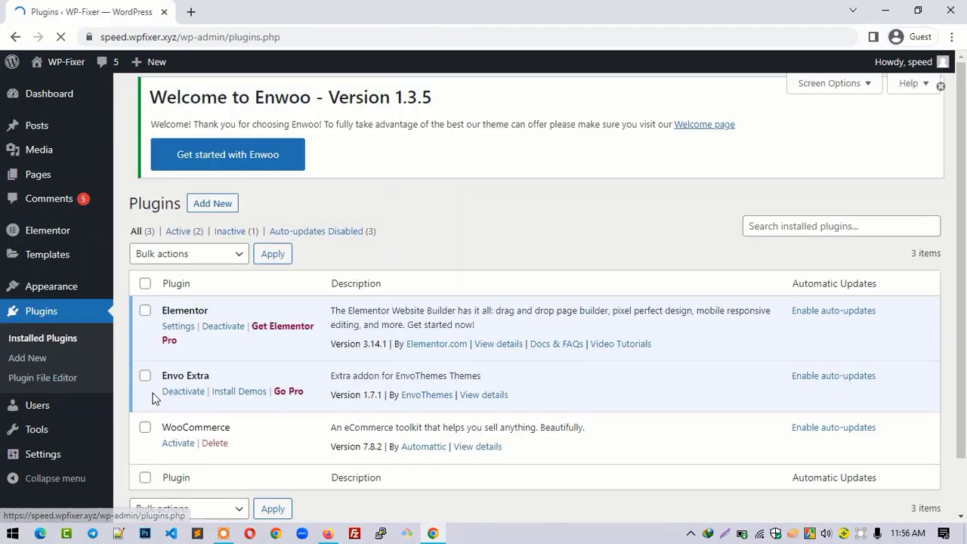
pyautogui.scroll(-2, 189, 371)
pyautogui.click(213, 381)
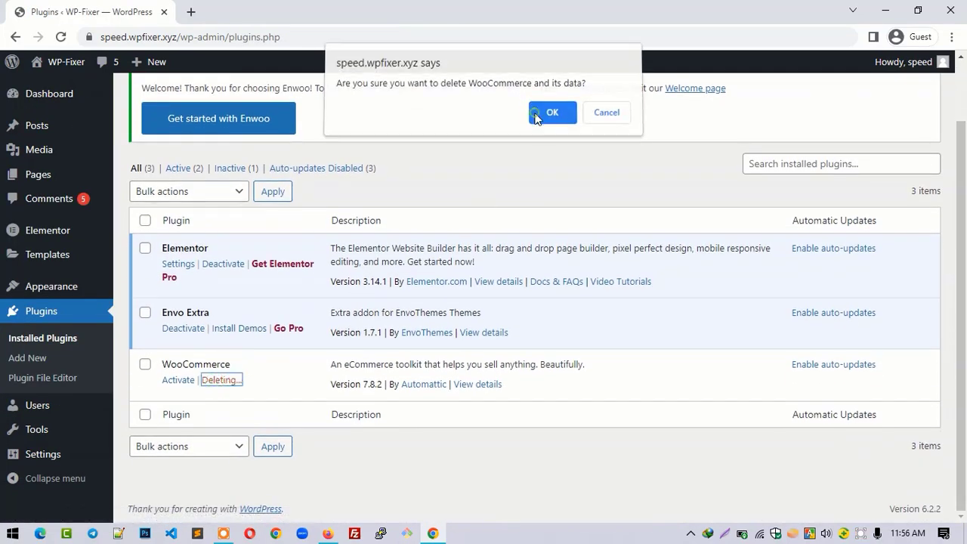
pyautogui.click(545, 115)
pyautogui.rightClick(442, 194)
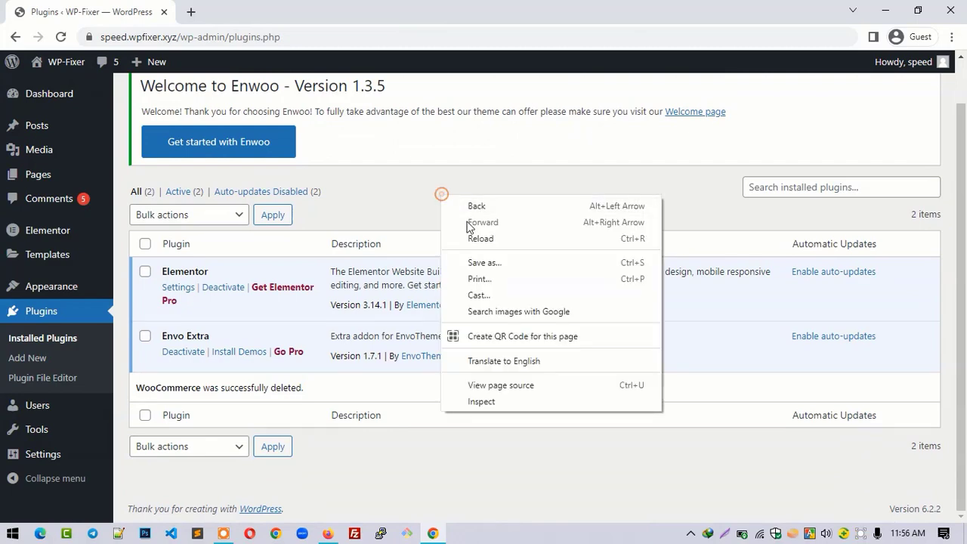
pyautogui.click(467, 237)
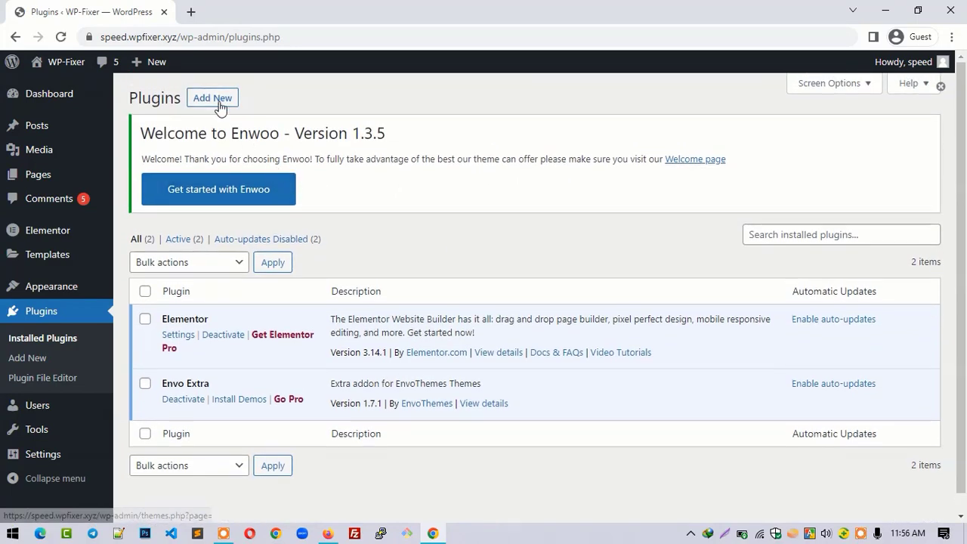
# - Search the plugins available to add for "woocommerce" and install the WooCommerce plugin by Automattic
pyautogui.click(215, 99)
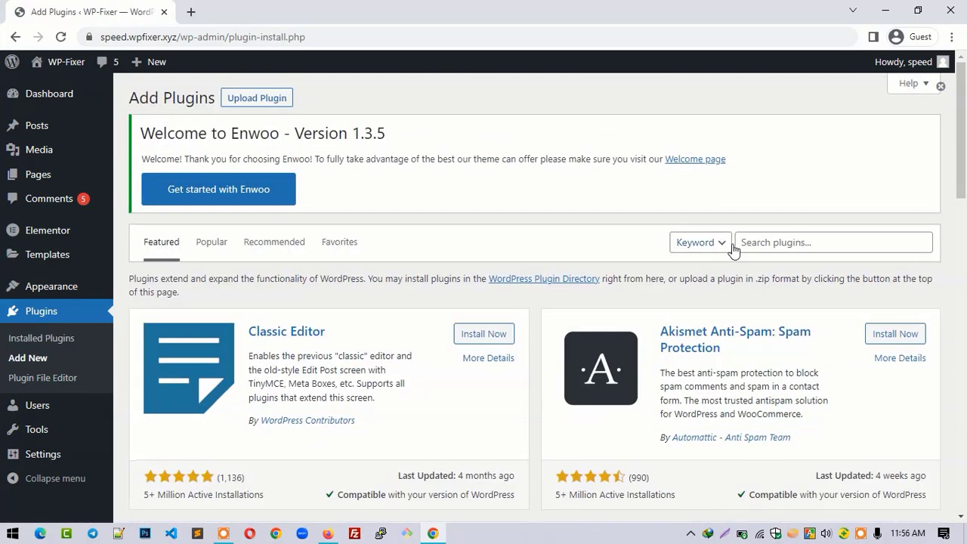
pyautogui.click(780, 249)
pyautogui.write('woocommerce')
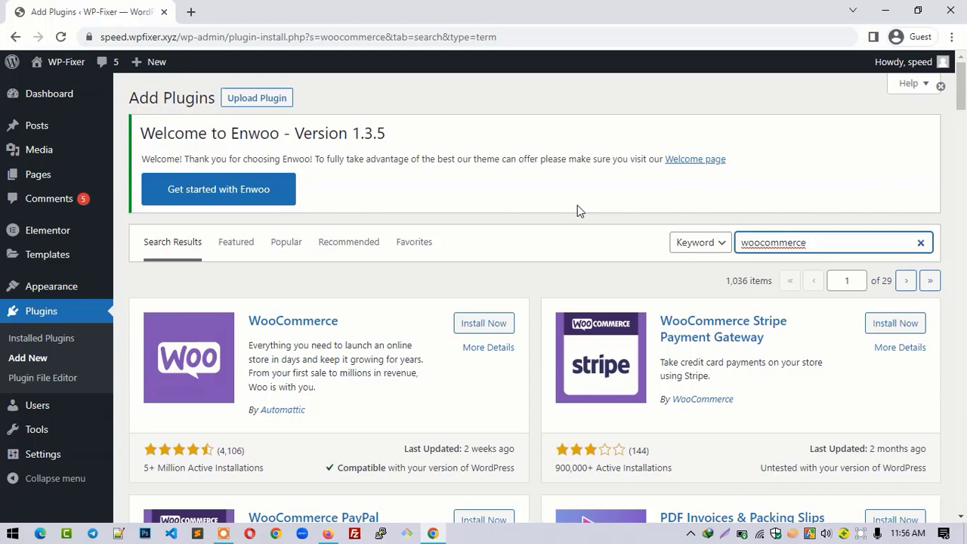
pyautogui.scroll(-2, 506, 240)
pyautogui.click(502, 184)
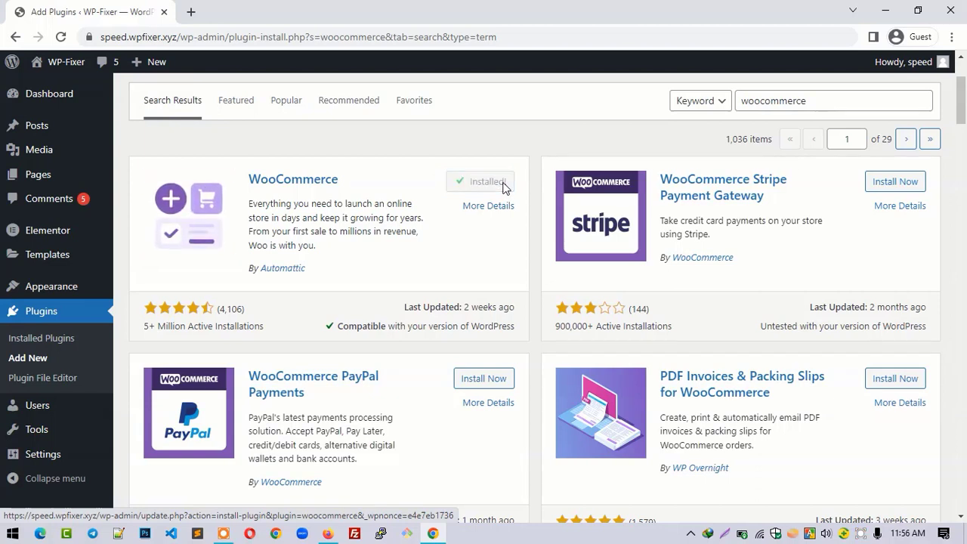
# - Activate the freshly installed WooCommerce plugin and check its entry in the installed plugins list
pyautogui.click(504, 186)
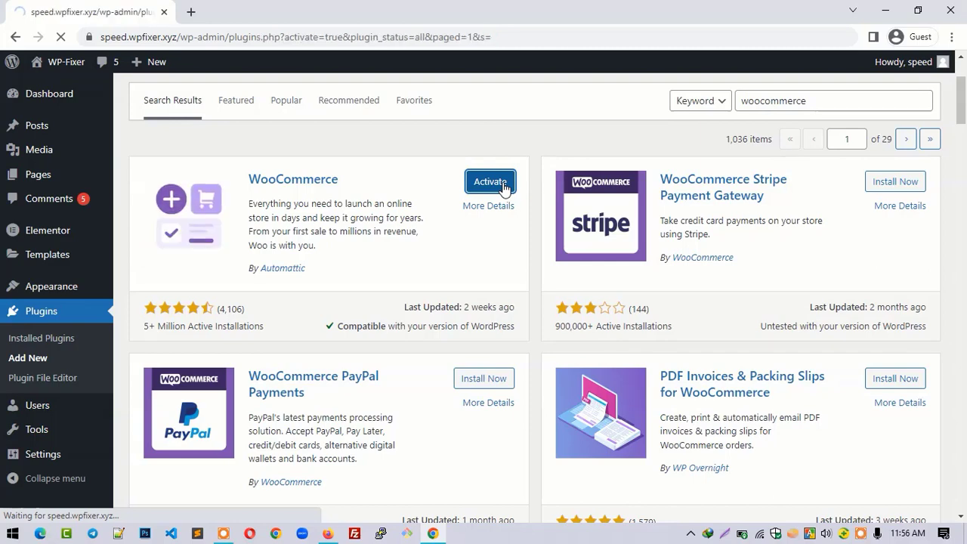
pyautogui.scroll(-3, 501, 188)
pyautogui.scroll(3, 432, 198)
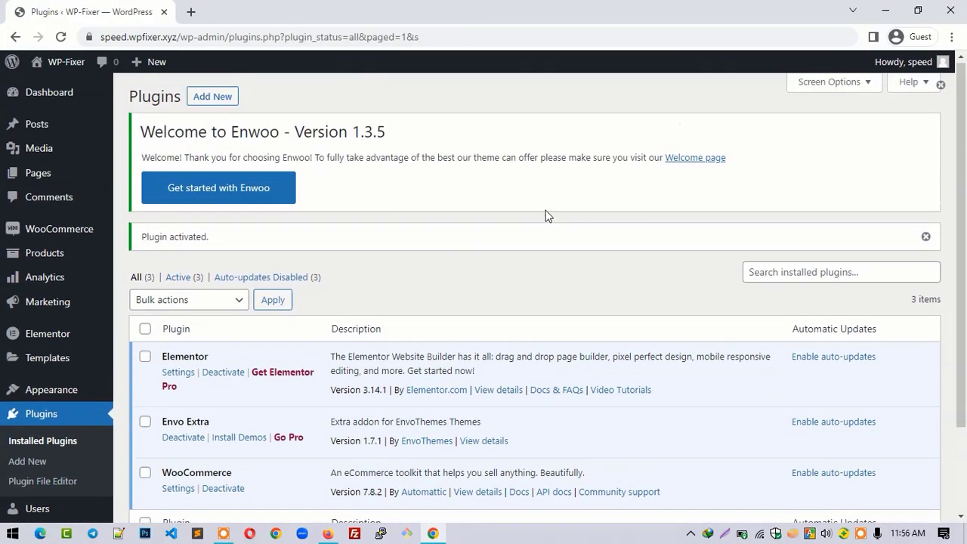
pyautogui.scroll(-3, 516, 247)
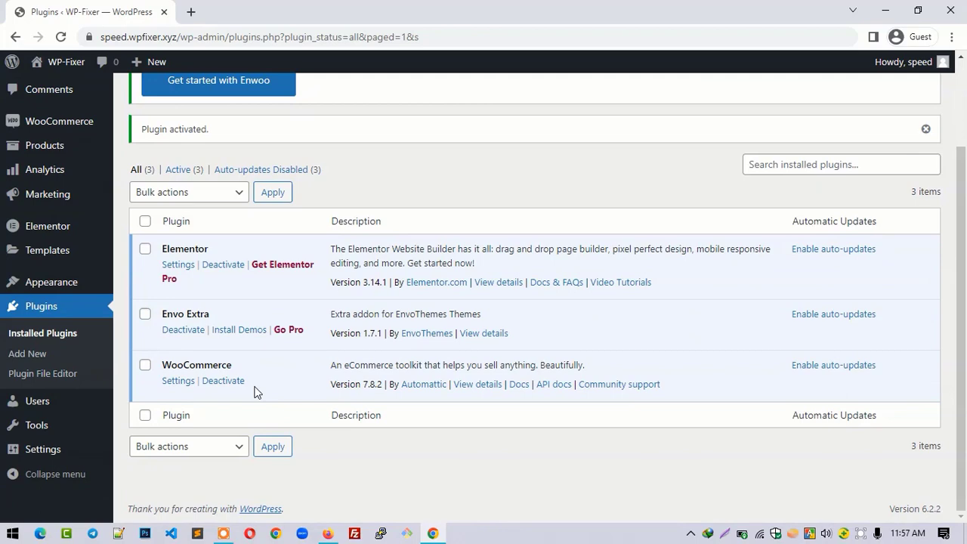
pyautogui.scroll(3, 271, 338)
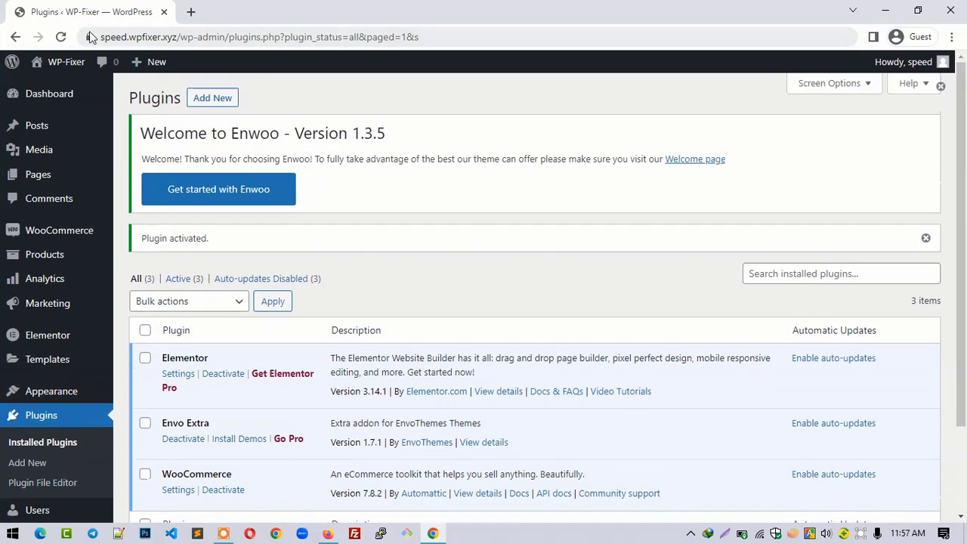
# - Open the WP-Fixer site's home page in a new tab and look through it to check that it loads properly
pyautogui.click(65, 75)
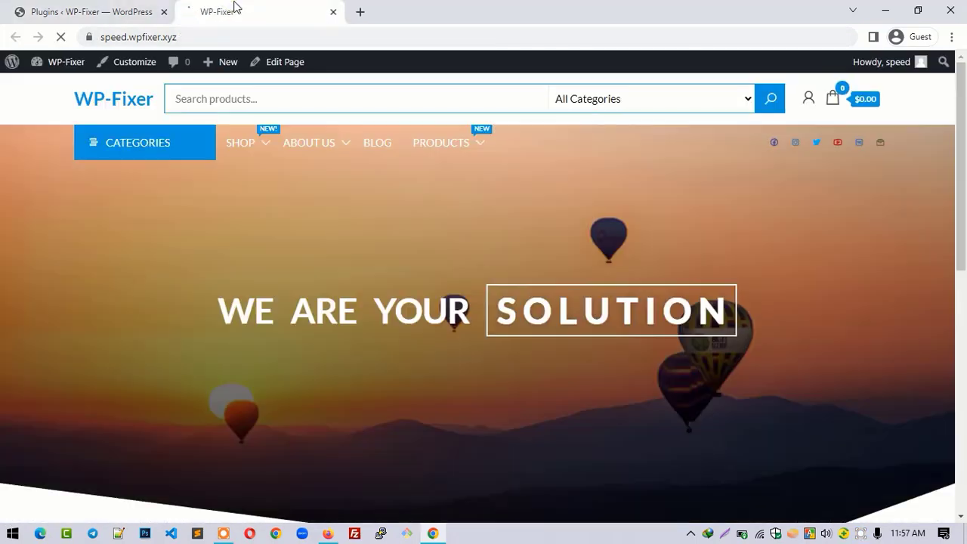
pyautogui.scroll(-2, 268, 141)
pyautogui.scroll(-10, 268, 141)
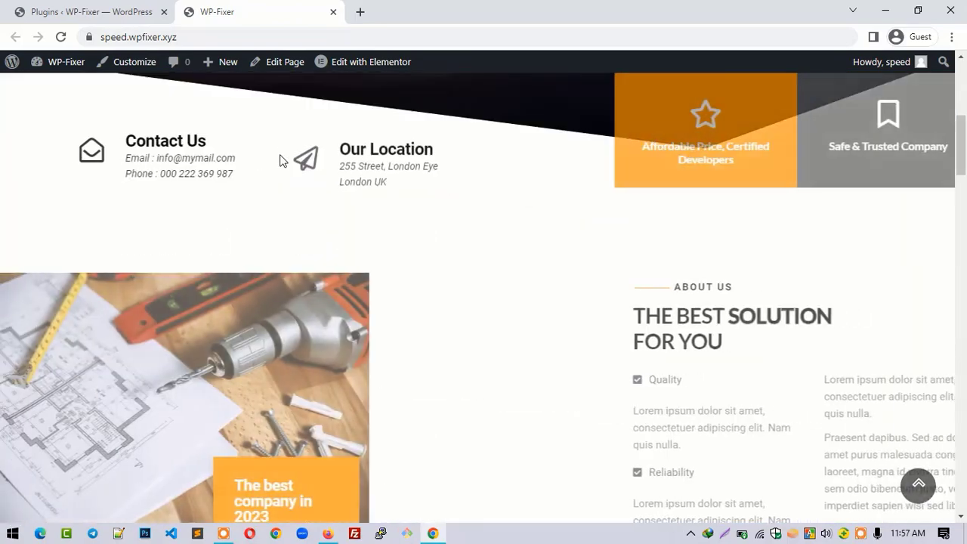
pyautogui.scroll(12, 280, 160)
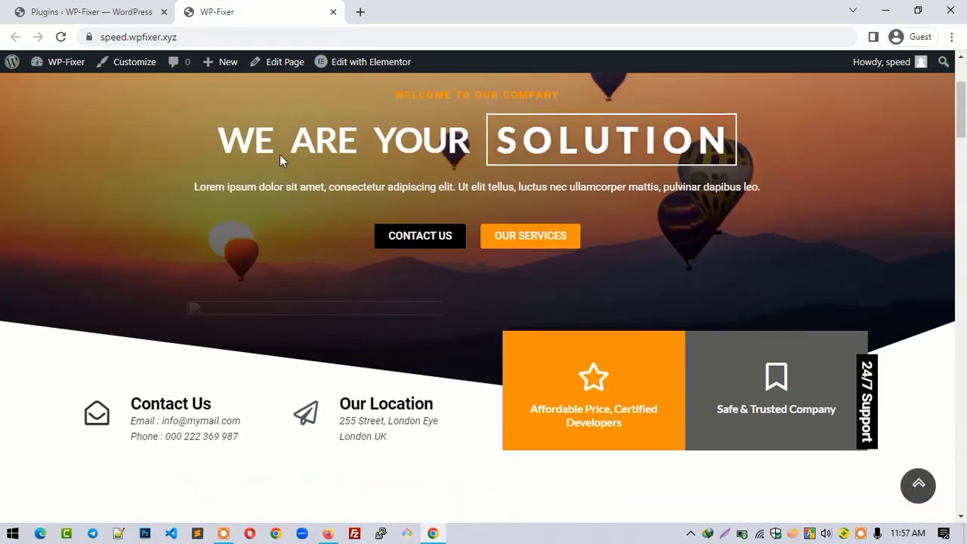